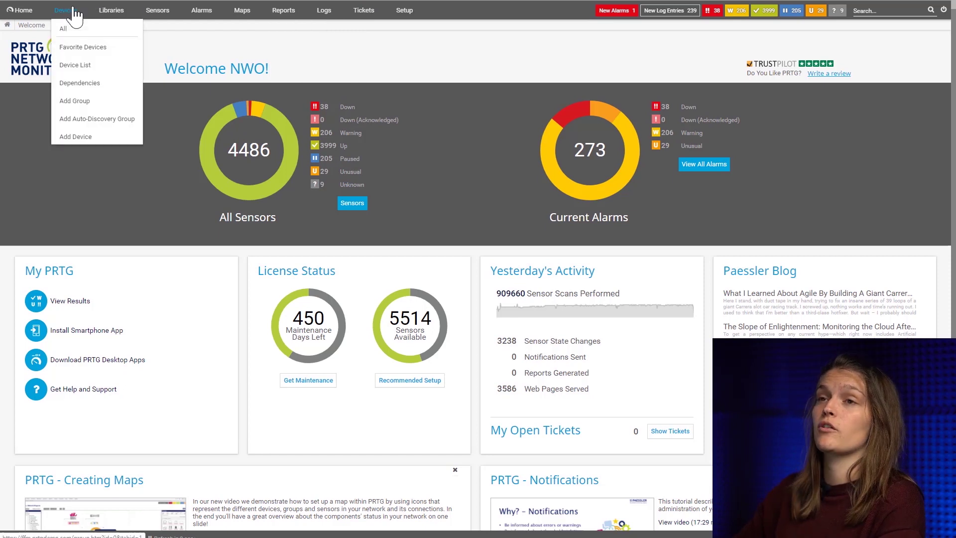
Start a Ping sensor on Probe Device (127.0.0.1), keeping the default name and settings.
click(74, 8)
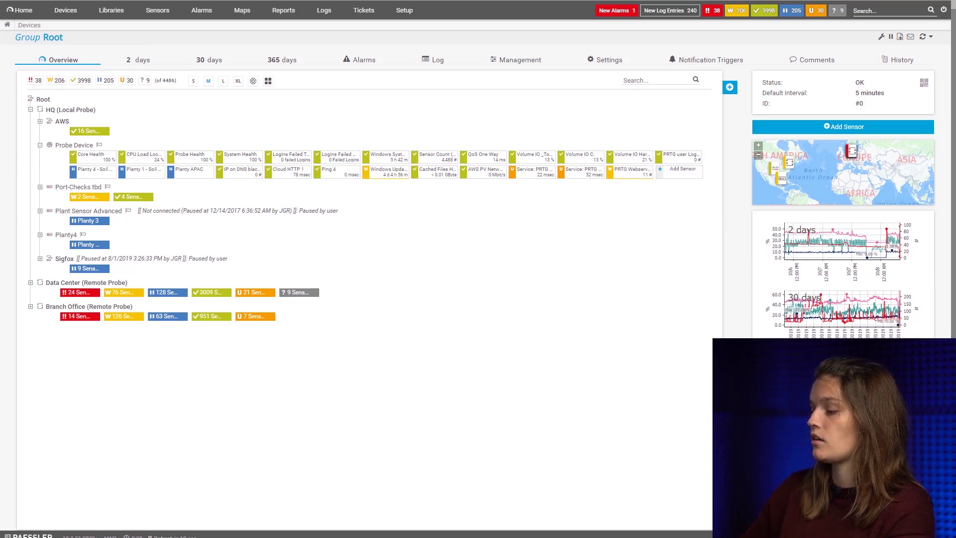
click(682, 172)
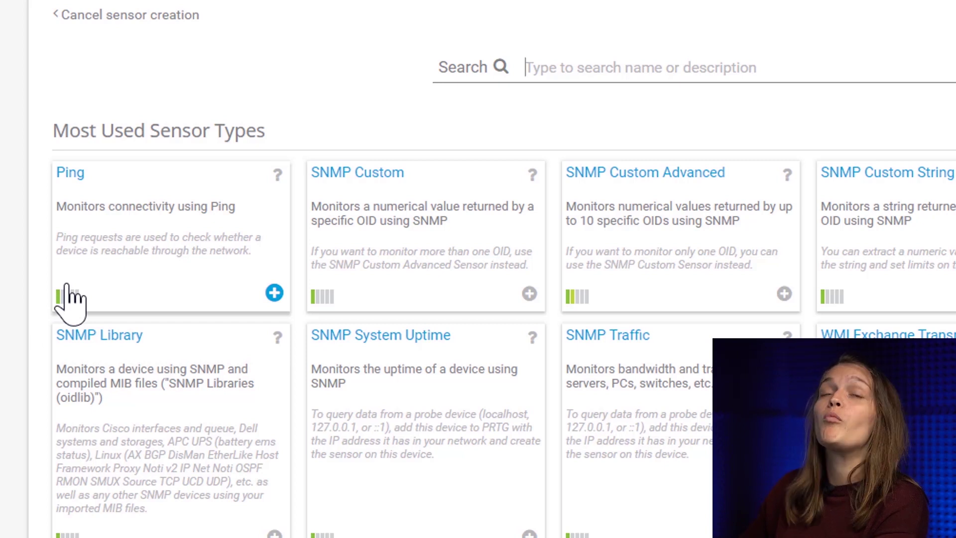
click(274, 293)
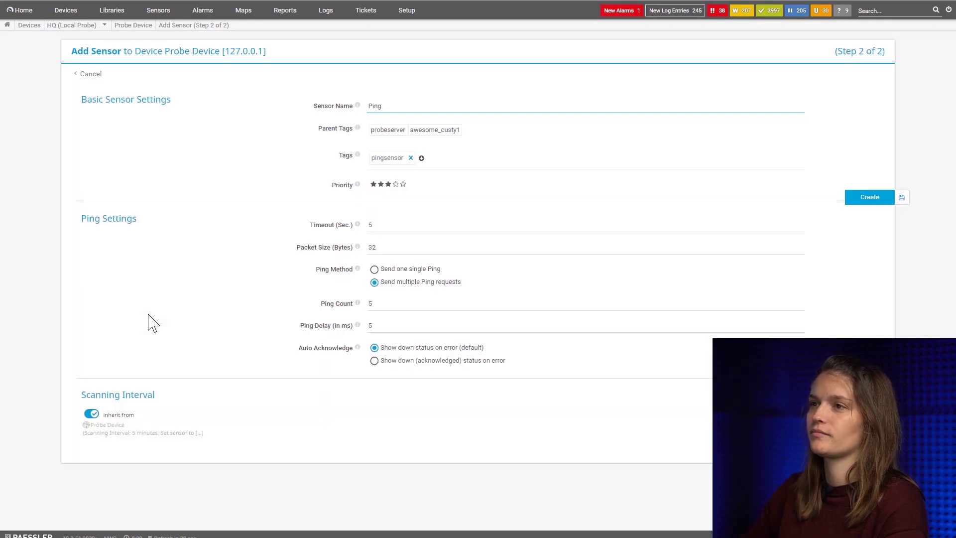
click(166, 308)
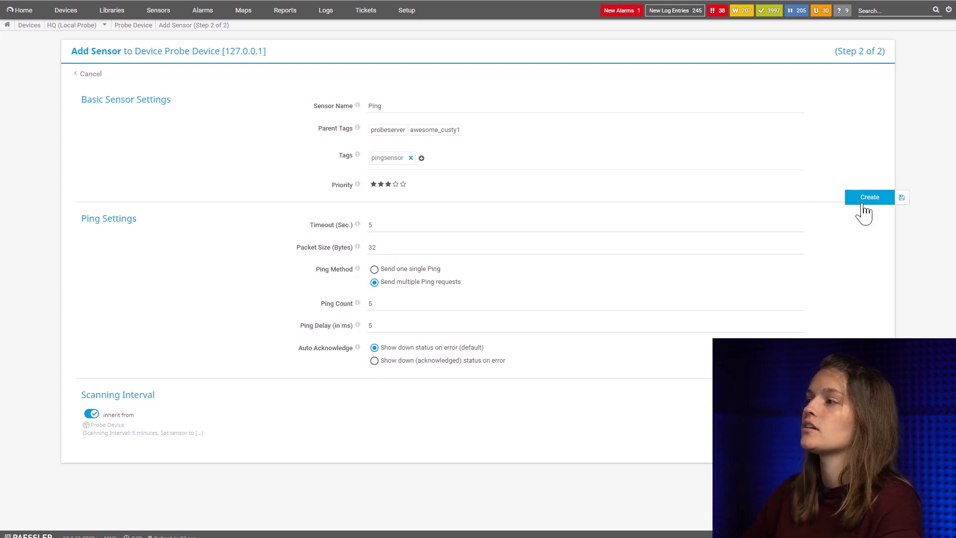
Create the Ping sensor and scan it, confirming OK at 0 msec with 0% packet loss.
click(878, 197)
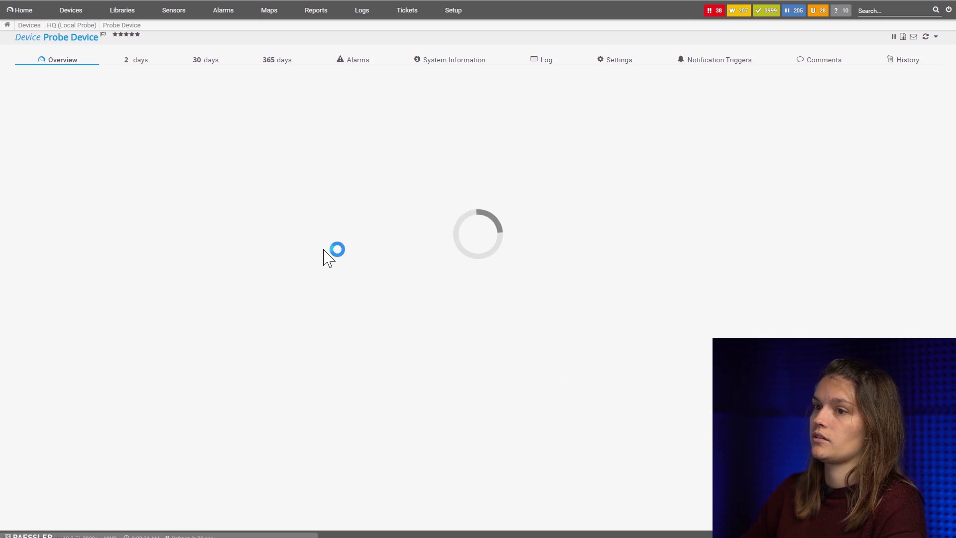
scroll(313, 297, down, 3)
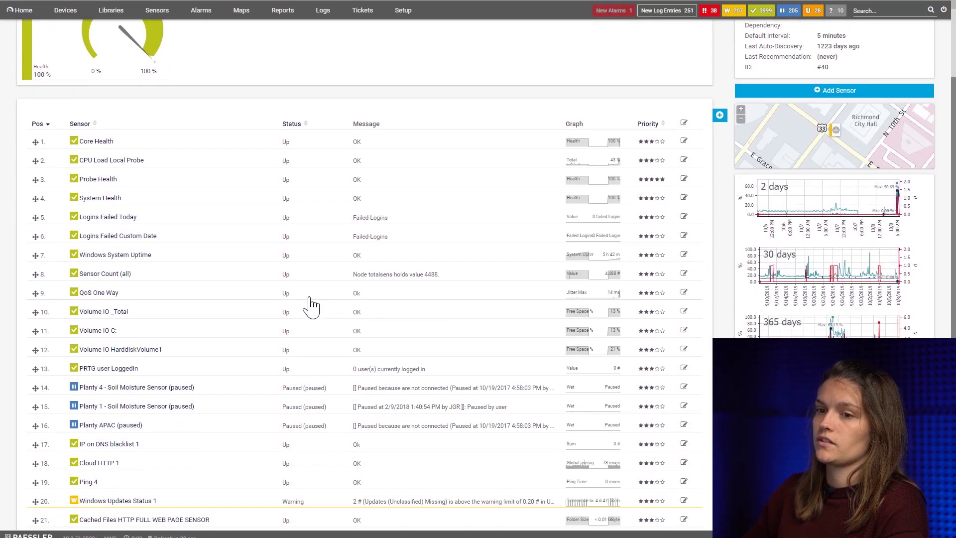
scroll(249, 323, down, 3)
click(86, 491)
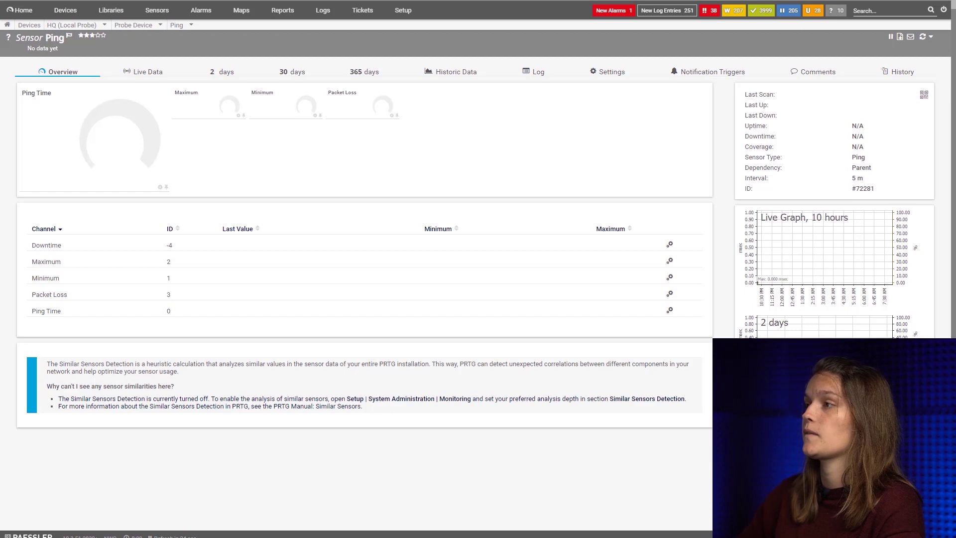
click(922, 37)
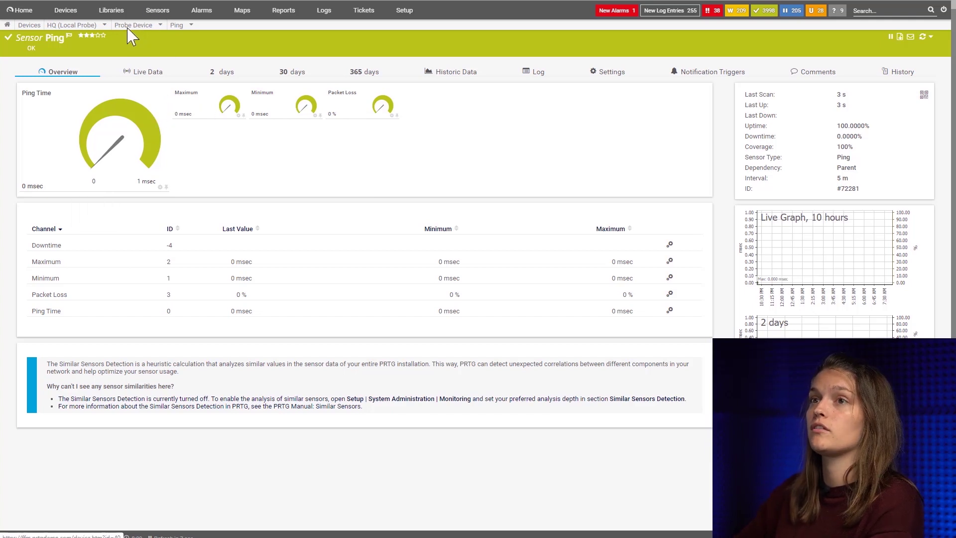
mouse_move(133, 25)
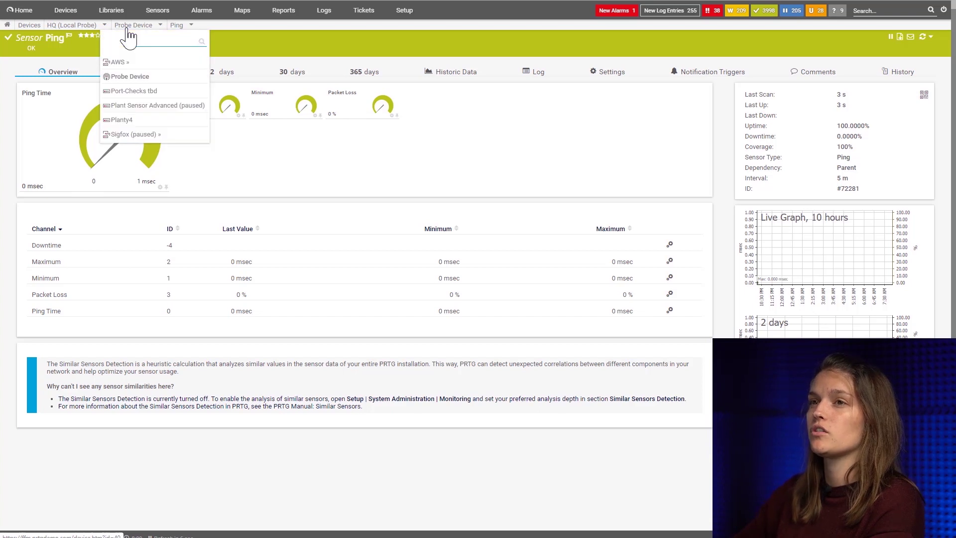
click(140, 79)
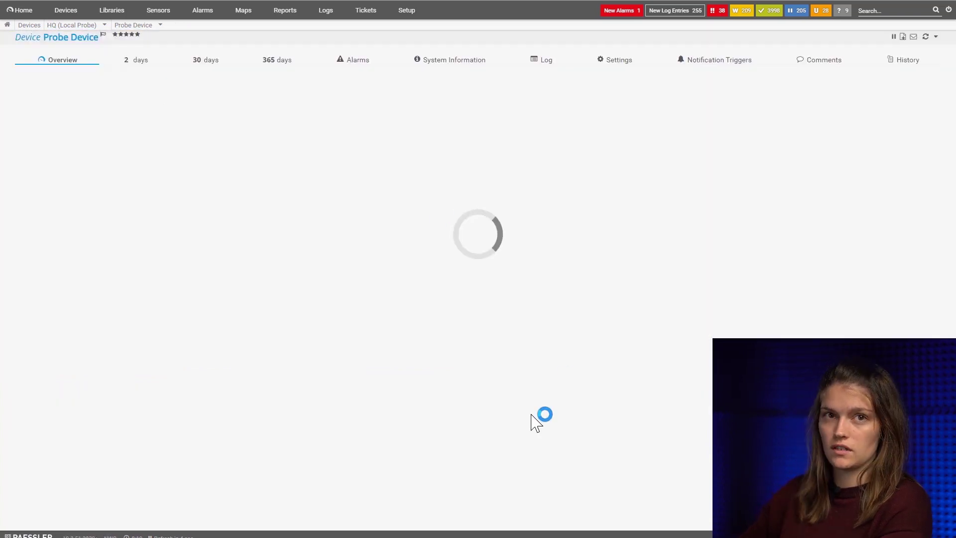
scroll(498, 384, down, 3)
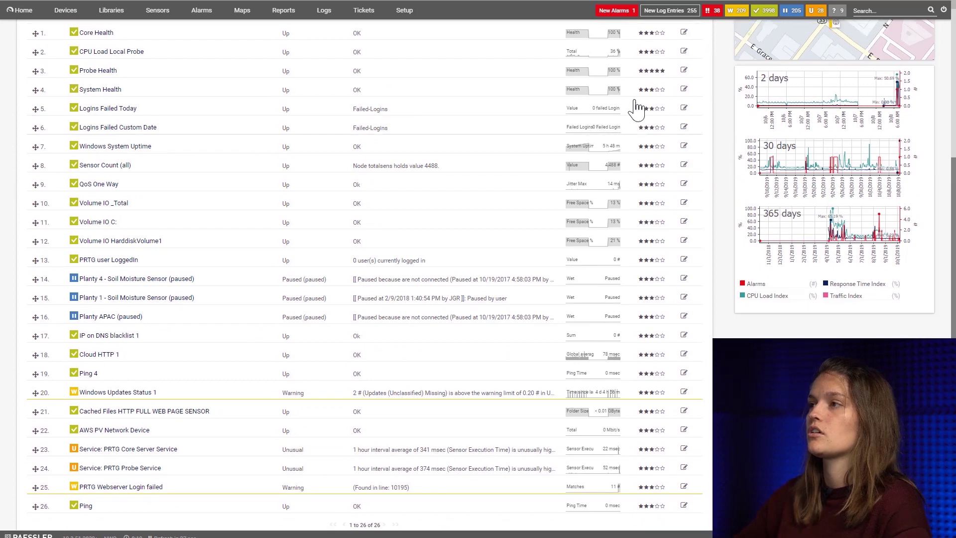
scroll(672, 139, up, 4)
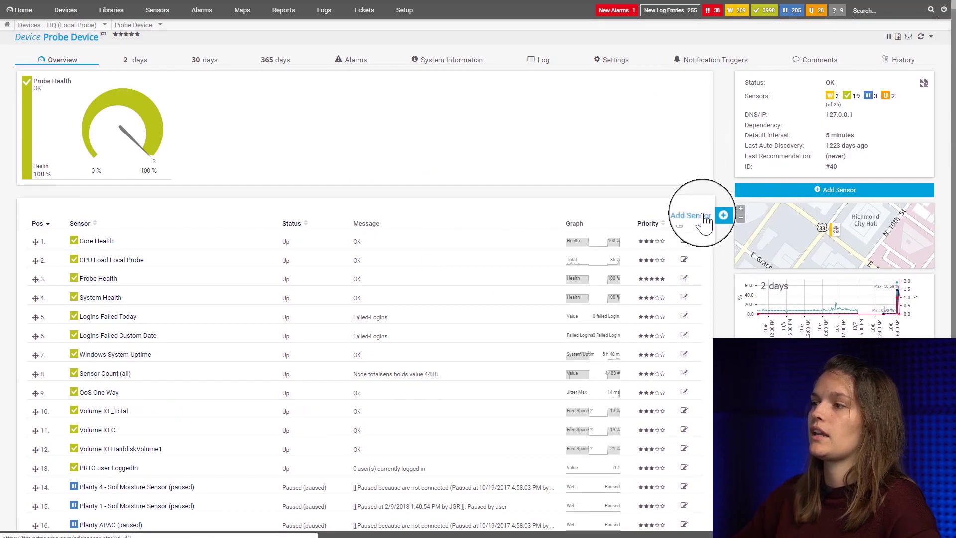
click(718, 217)
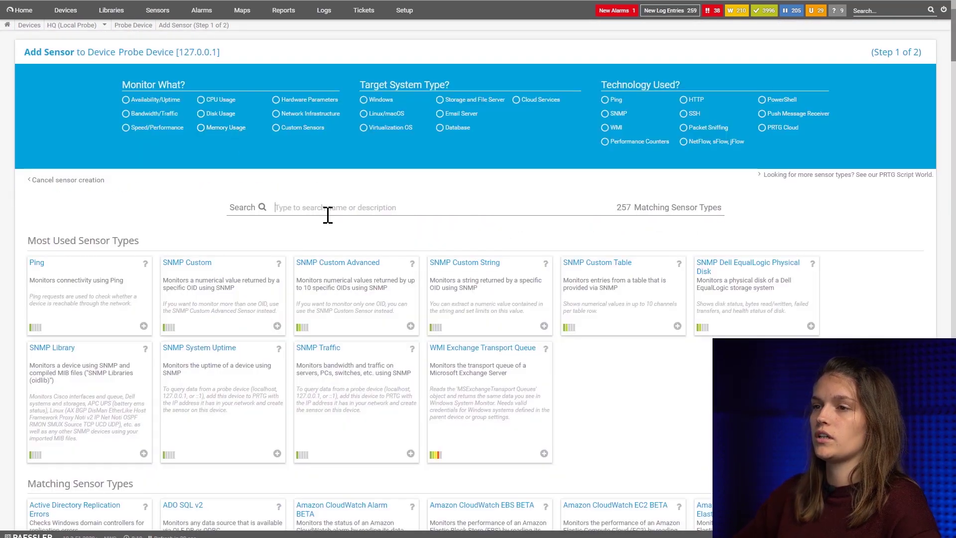
text(http cloud)
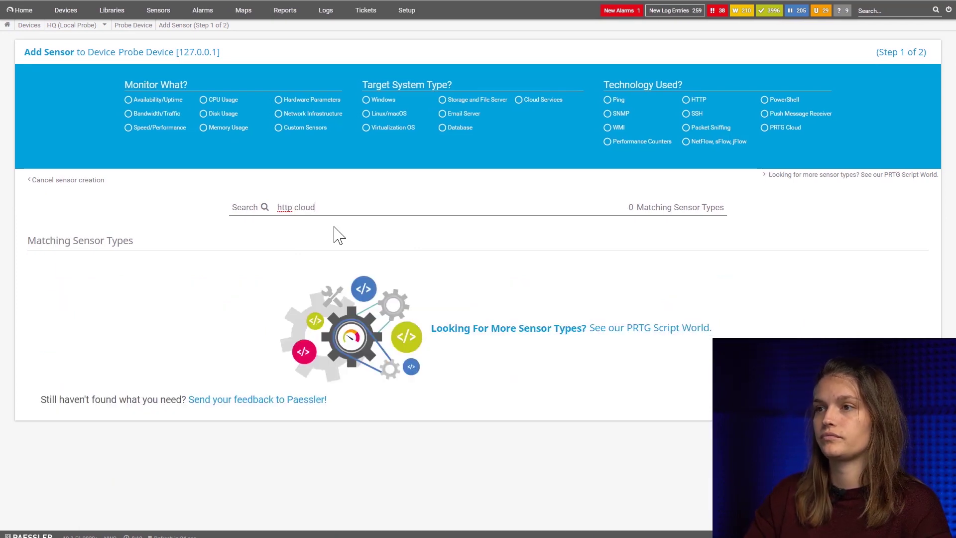
key(BackSpace)
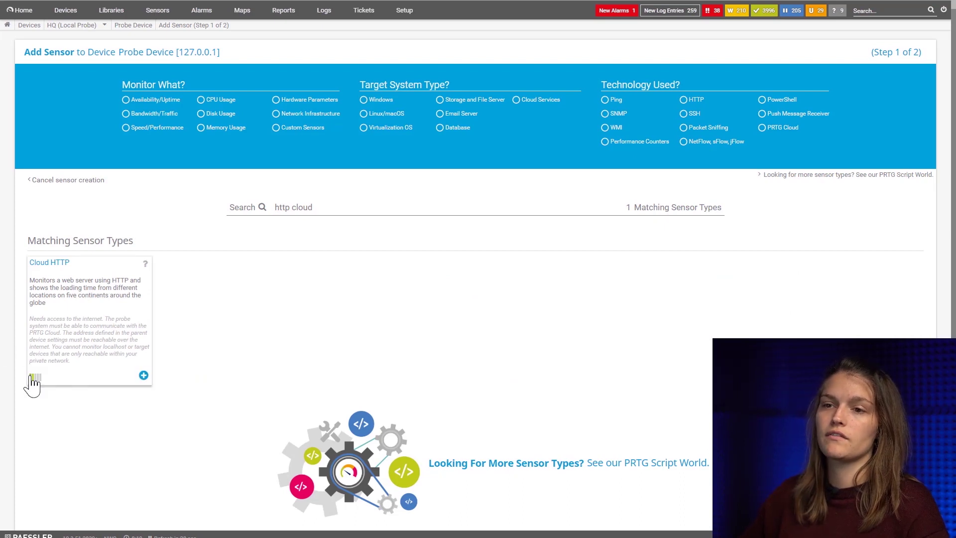
click(144, 376)
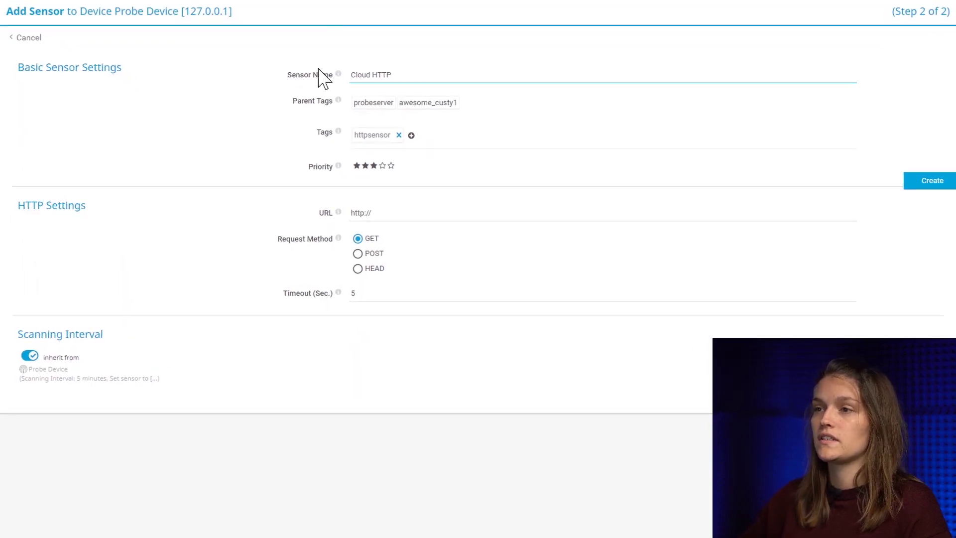
click(404, 208)
text(google.com)
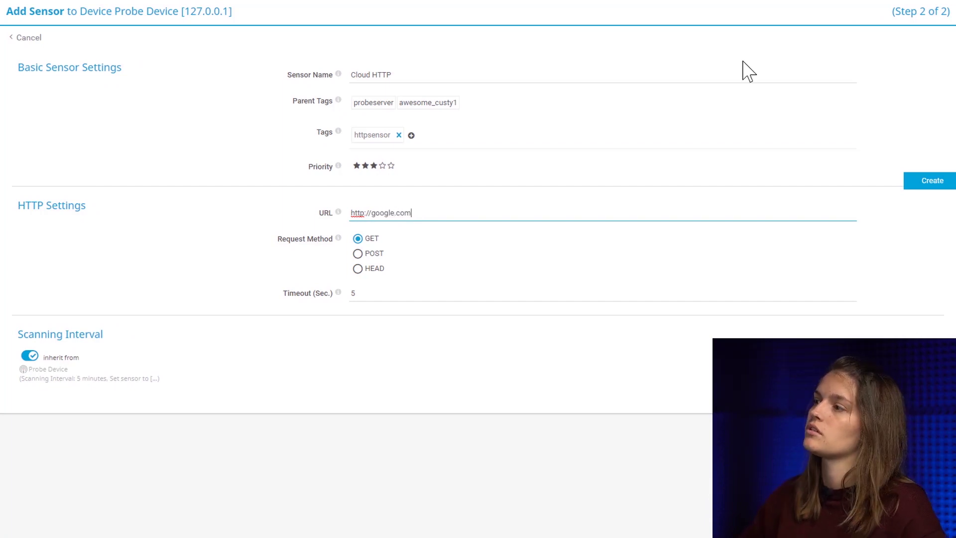
click(945, 185)
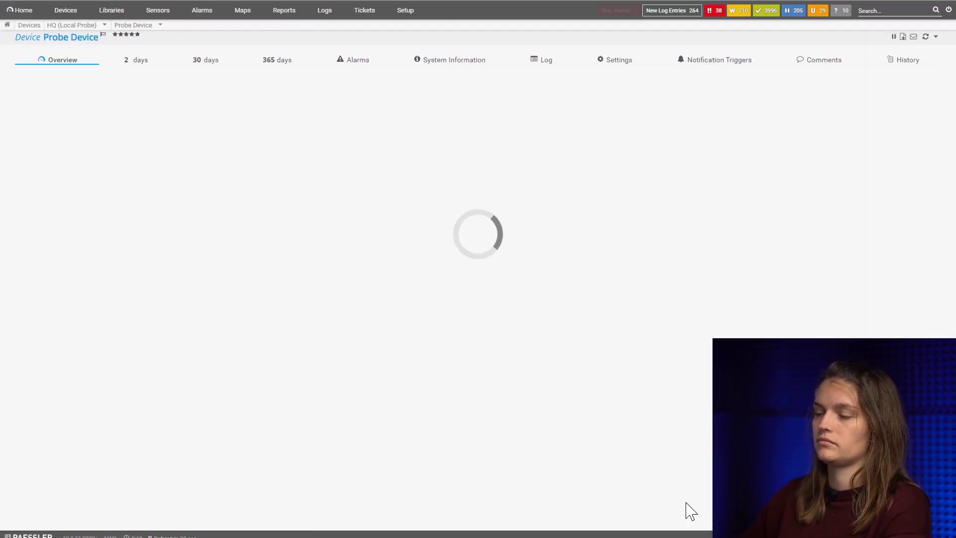
Refresh and scan the Cloud HTTP sensor until it shows Success (200) everywhere, averaging 73 msec.
scroll(297, 352, down, 5)
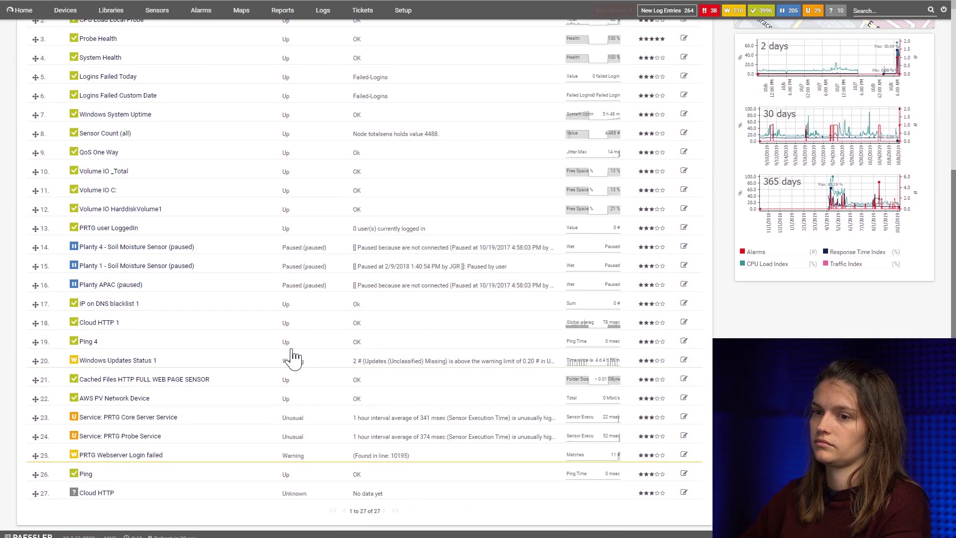
click(97, 491)
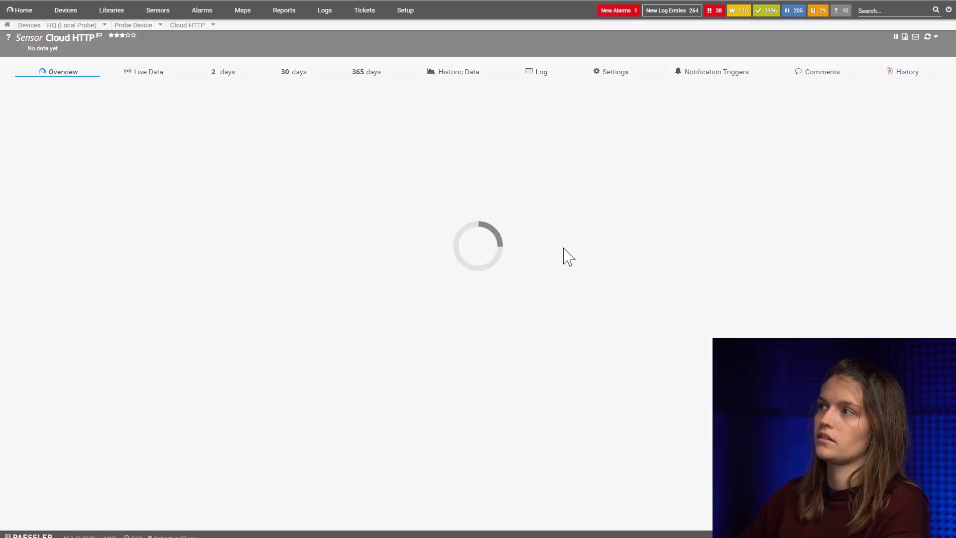
click(924, 38)
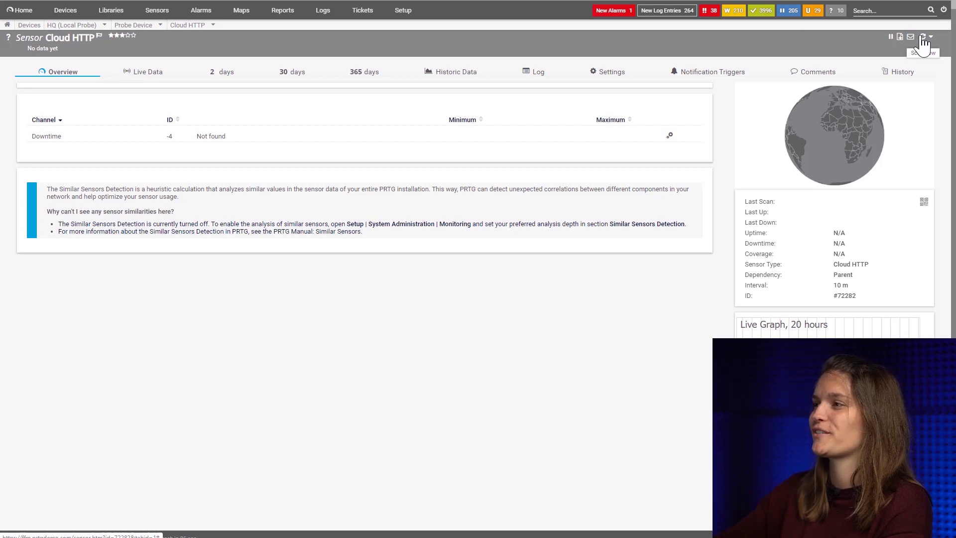
click(924, 38)
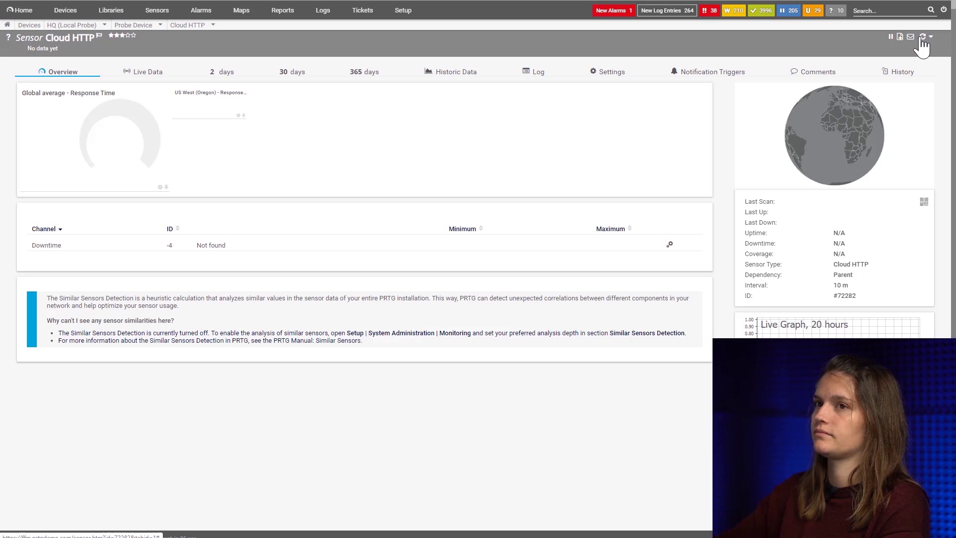
click(922, 38)
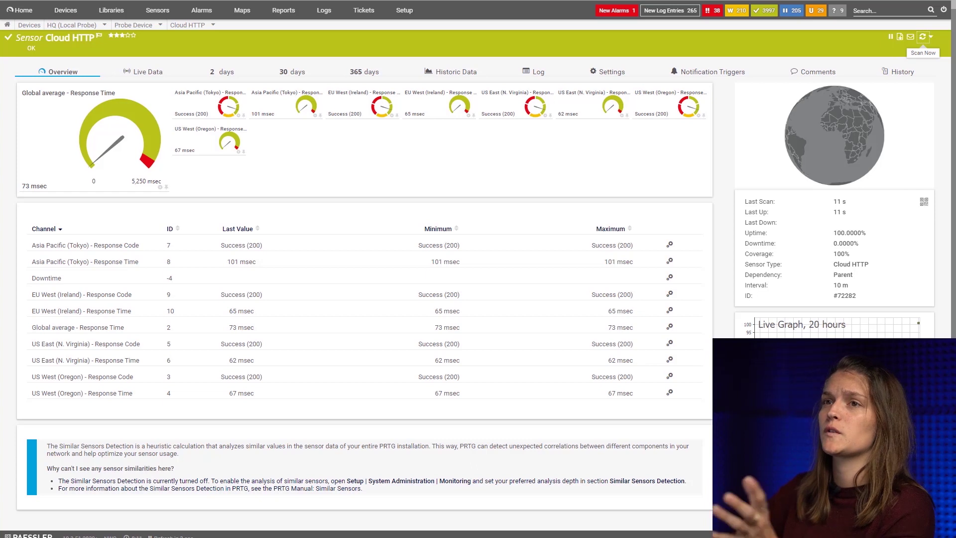
click(923, 37)
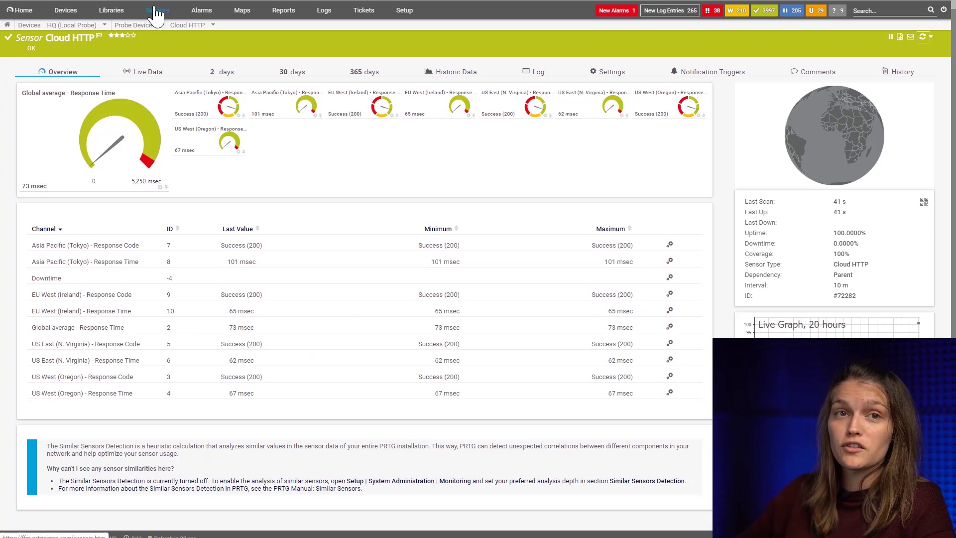
mouse_move(157, 9)
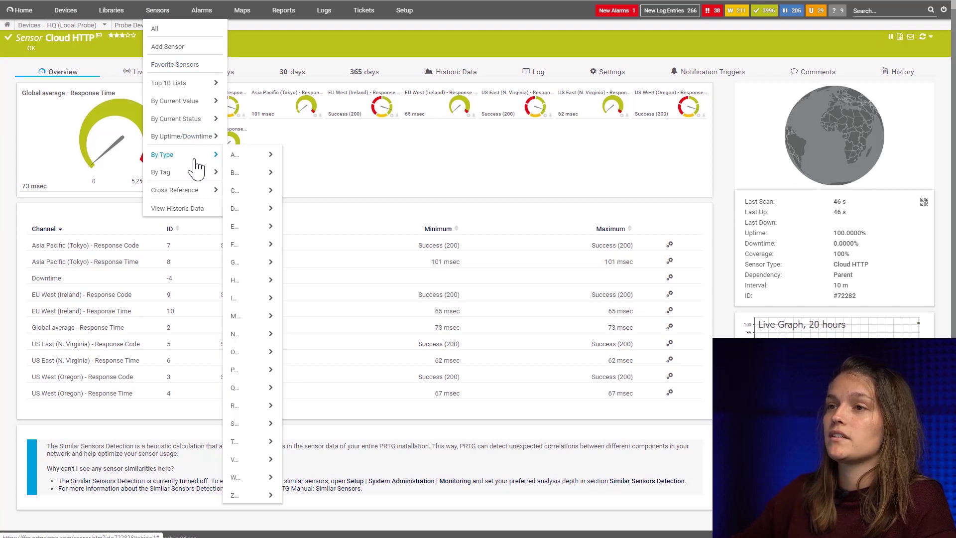
mouse_move(162, 154)
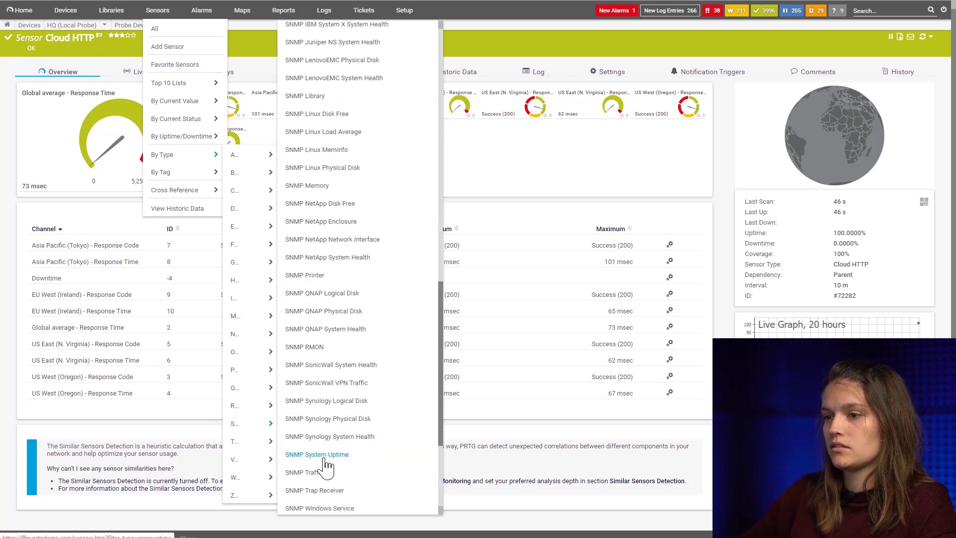
Open the Palo Alto PA-300's sensor from the SNMP System Uptime sensor list.
scroll(324, 461, down, 2)
scroll(328, 461, down, 4)
scroll(333, 459, down, 1)
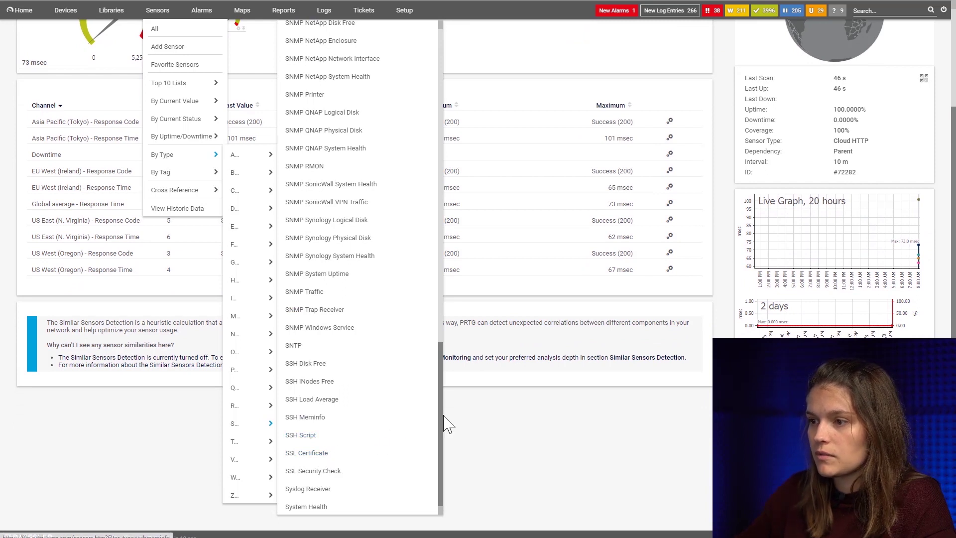
click(304, 277)
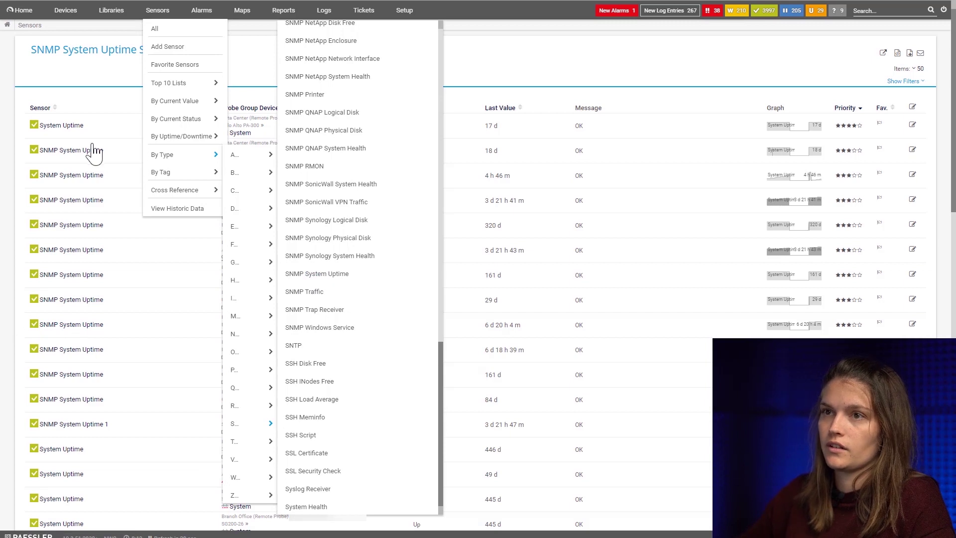
click(61, 126)
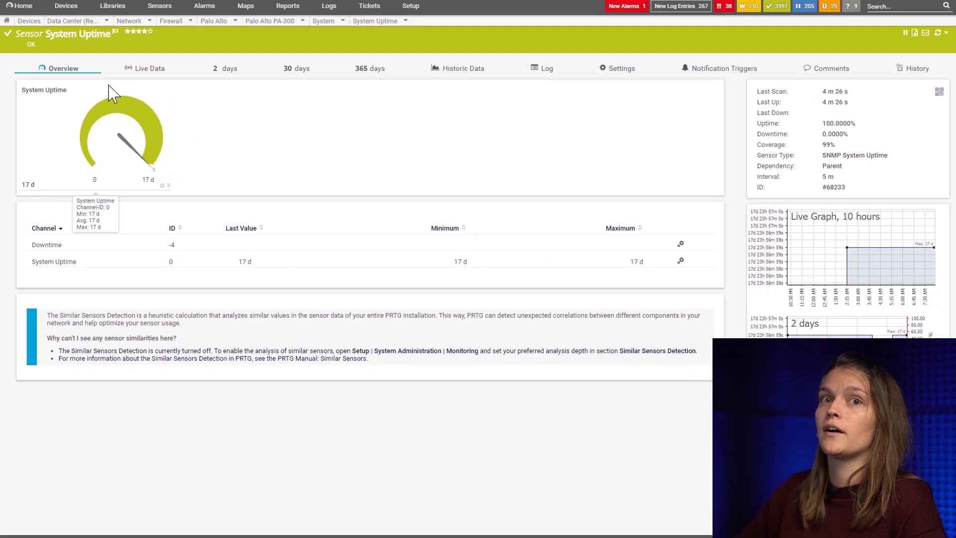
mouse_move(84, 127)
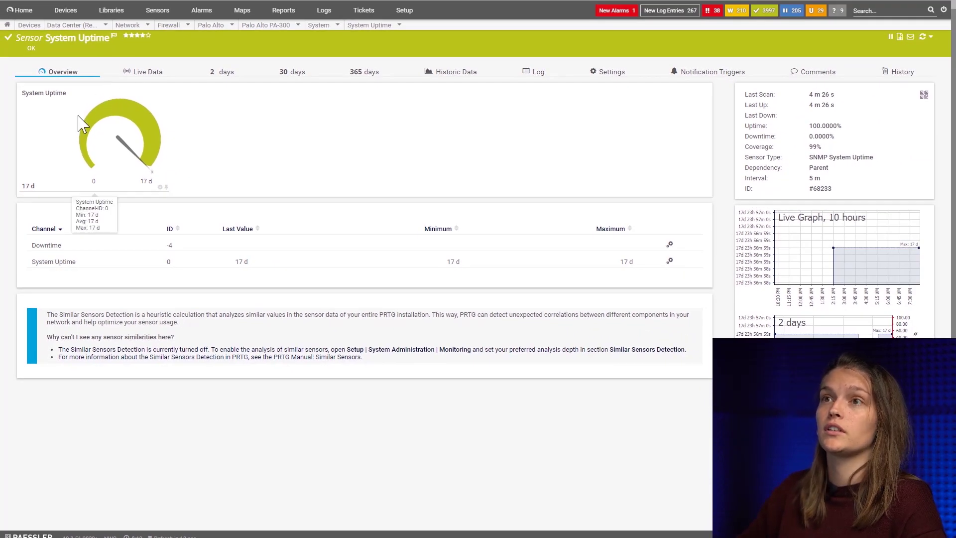
Search Google for 'prtg script world' in a new tab and open Paessler's Script World page.
key(ctrl+t)
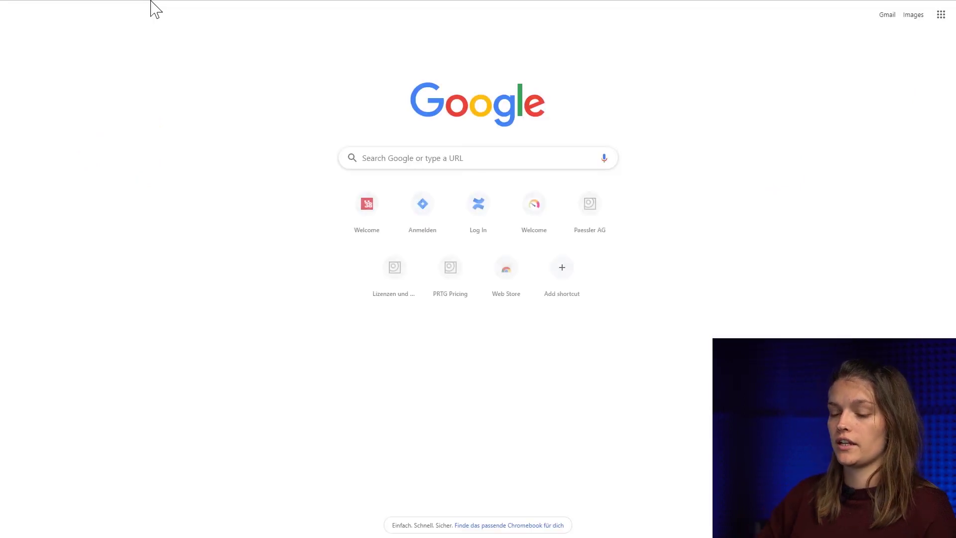
text(prtg sc)
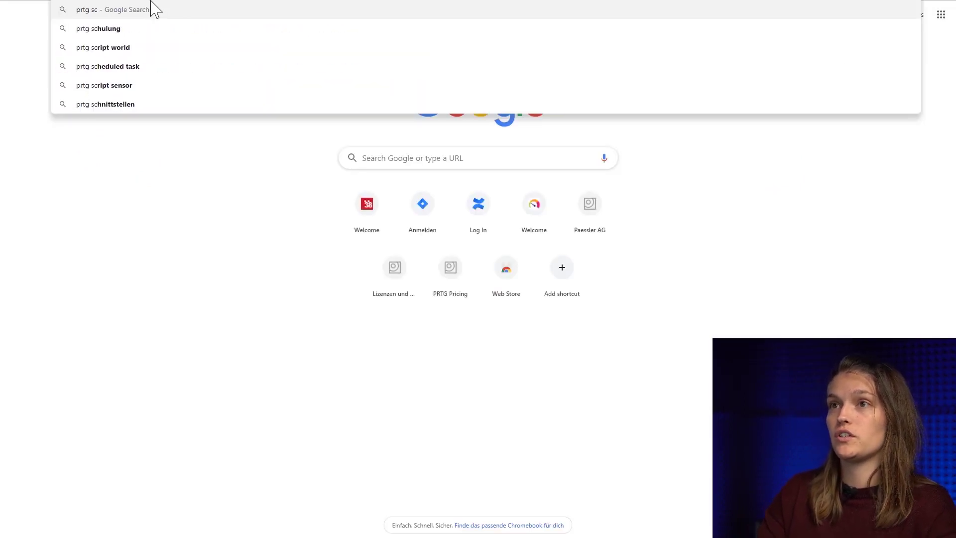
key(BackSpace)
text(cript world)
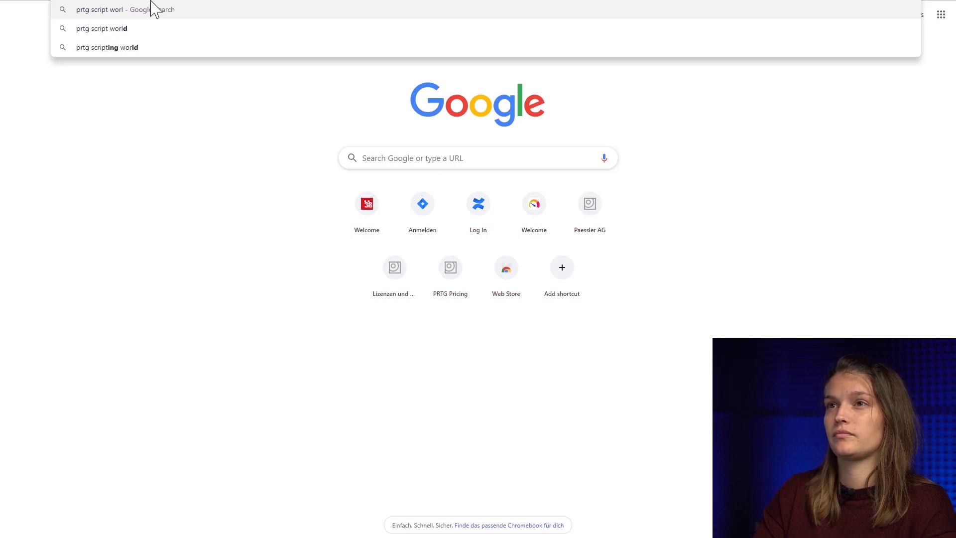
key(Return)
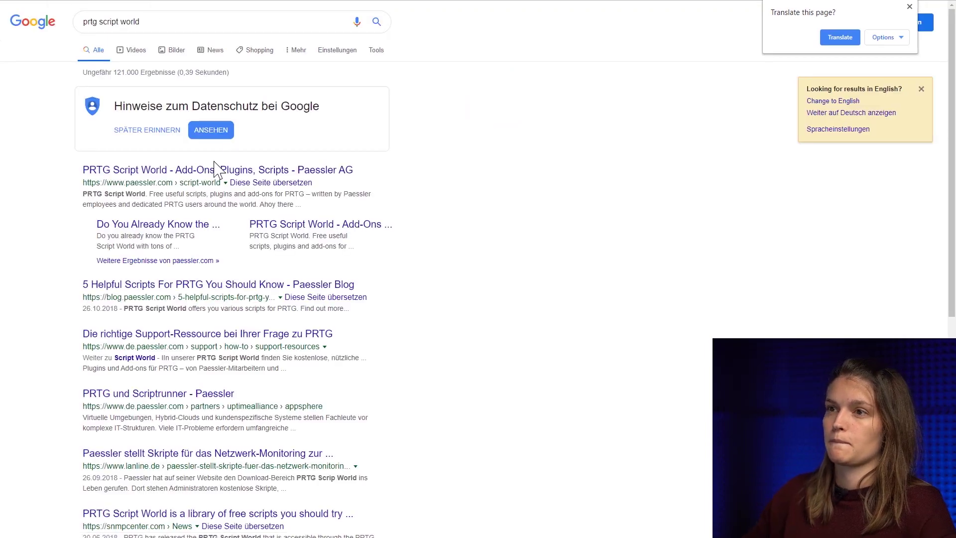
click(219, 172)
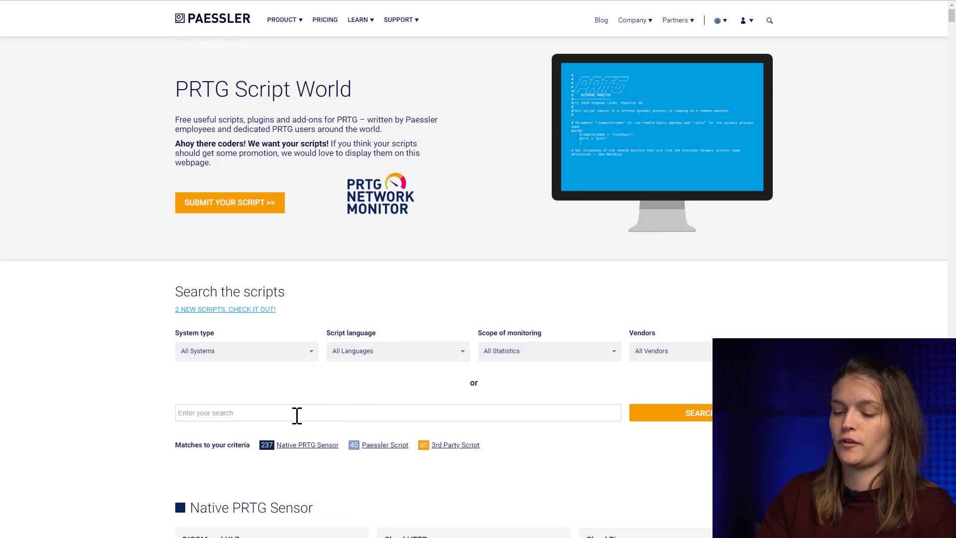
Filter scripts by 'uptime' and highlight Sensor Uptime Extractor and PRTG Uptime SLA Sensors.
text(uptime)
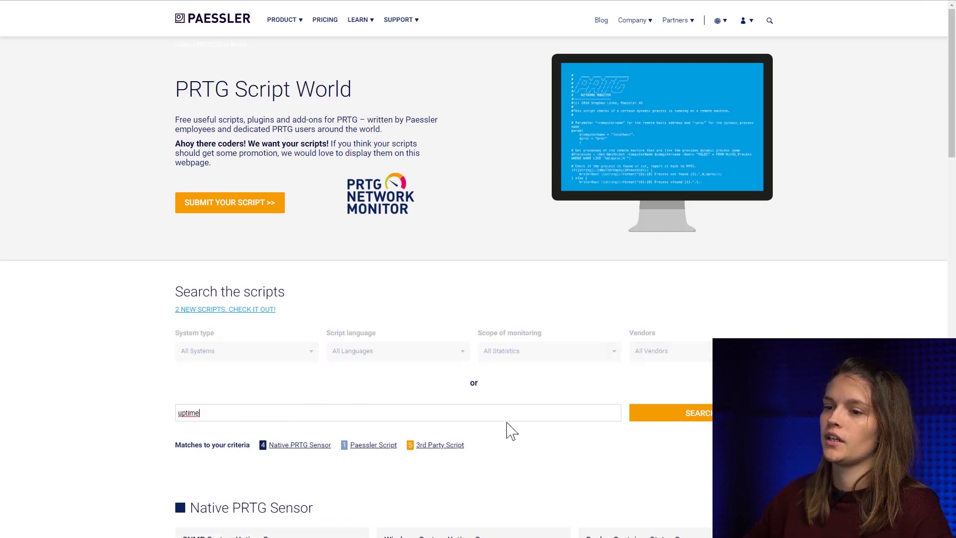
scroll(379, 404, down, 5)
scroll(230, 299, down, 6)
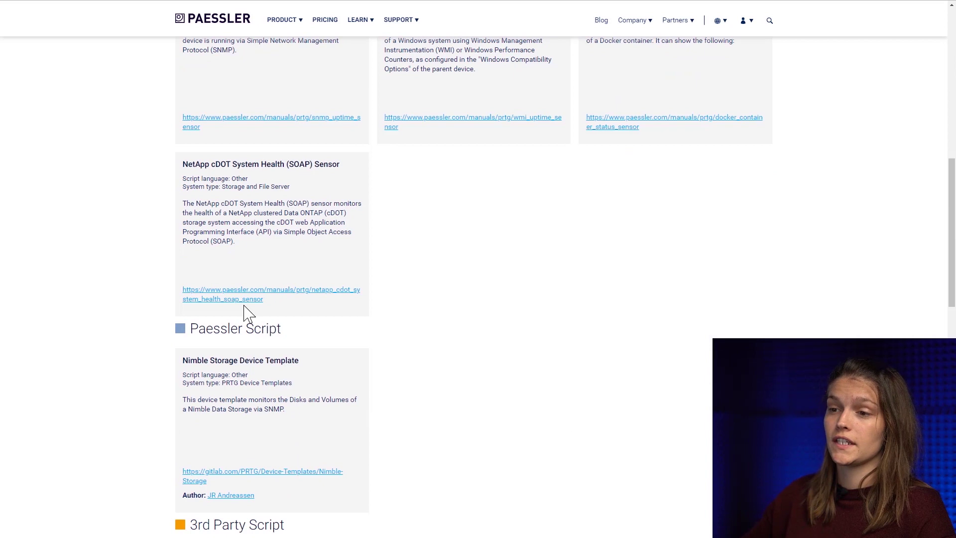
scroll(248, 312, down, 1)
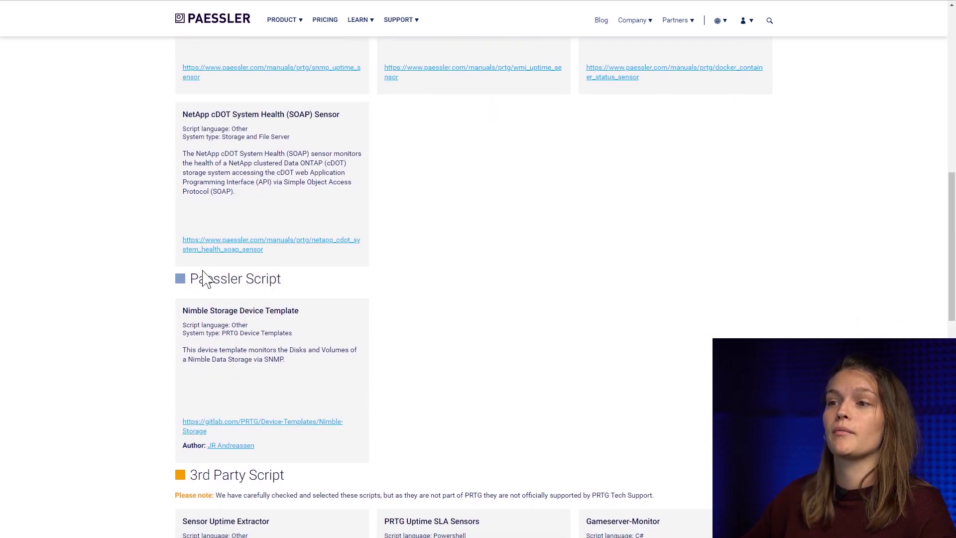
scroll(189, 310, down, 4)
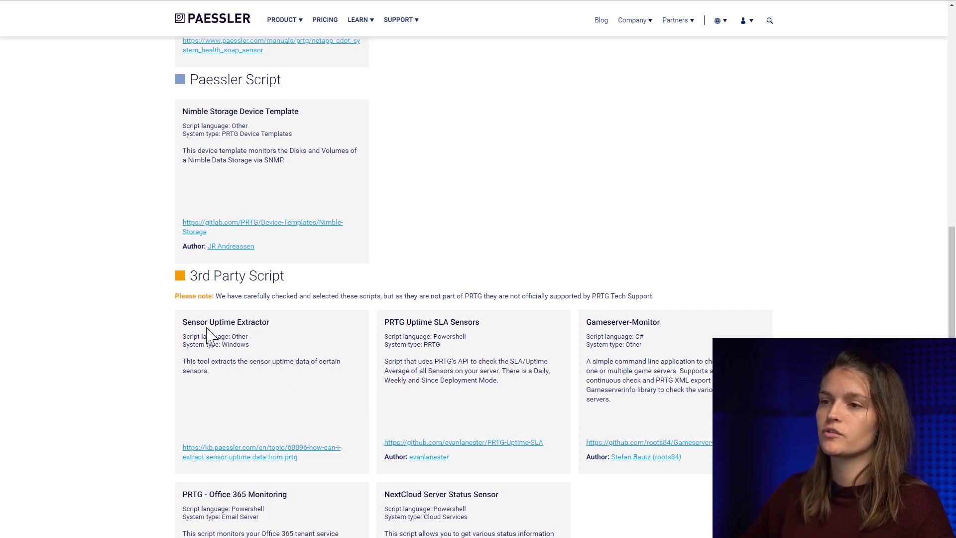
drag(185, 322, 307, 338)
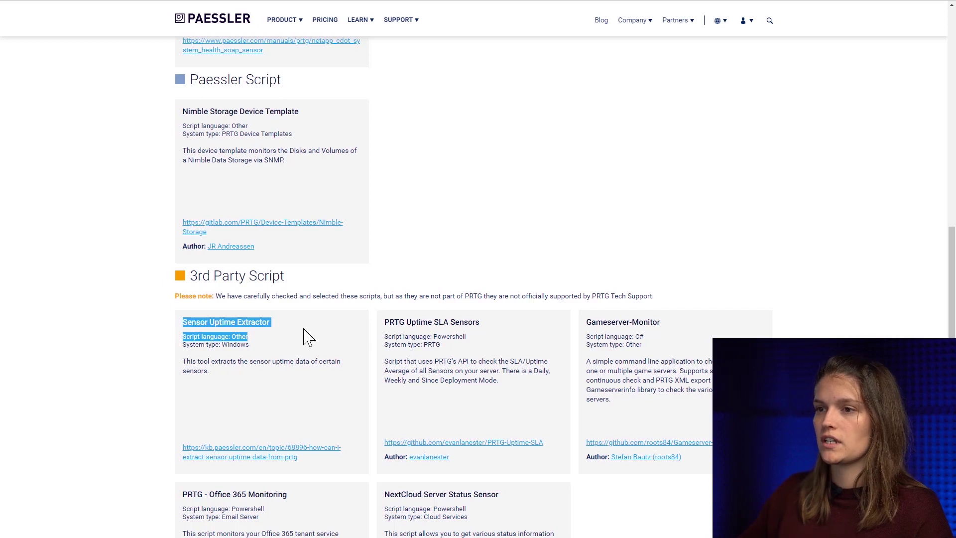
drag(386, 319, 394, 321)
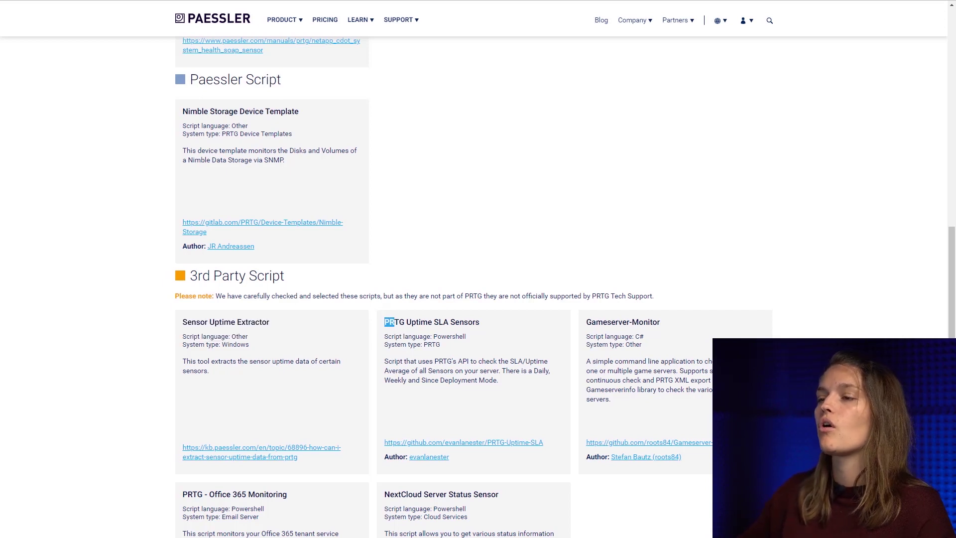